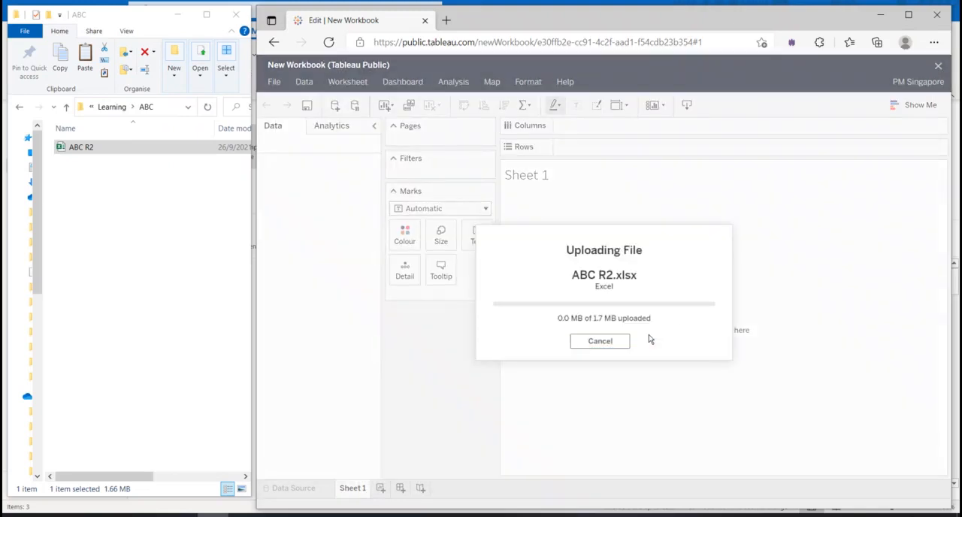
Add the Raw sheet to the data source and relate the Task Master sheet to it.
{"action": "left_click", "coordinate": [908, 15]}
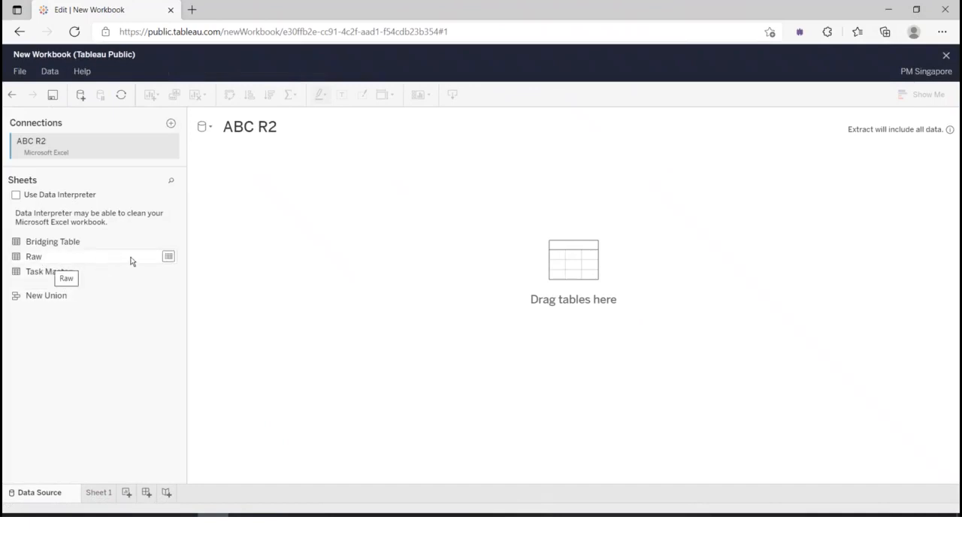
{"action": "left_click_drag", "start_coordinate": [131, 260], "coordinate": [353, 275]}
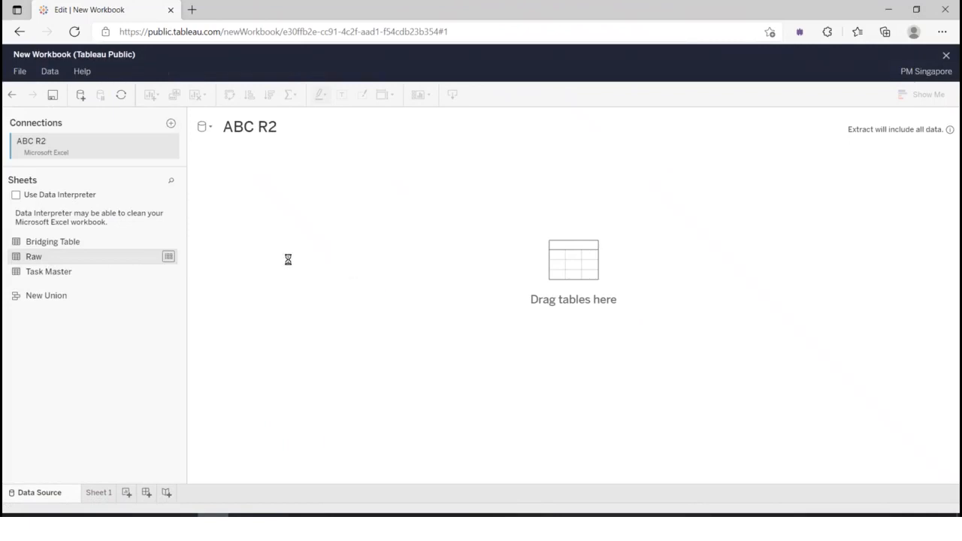
{"action": "left_click_drag", "start_coordinate": [39, 278], "coordinate": [487, 177]}
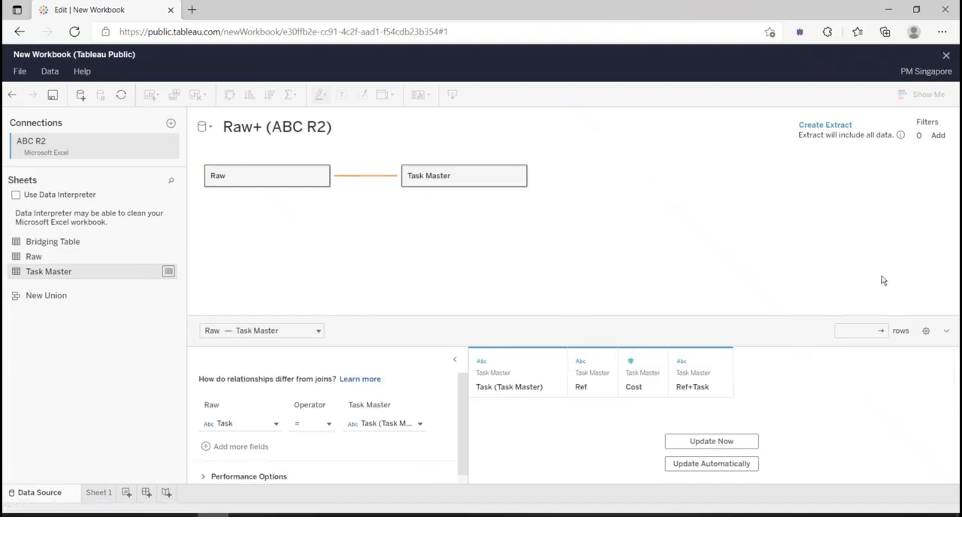
Examine the matching fields in the Raw to Task Master relationship and the columns of both tables.
{"action": "left_click_drag", "start_coordinate": [458, 407], "coordinate": [457, 428]}
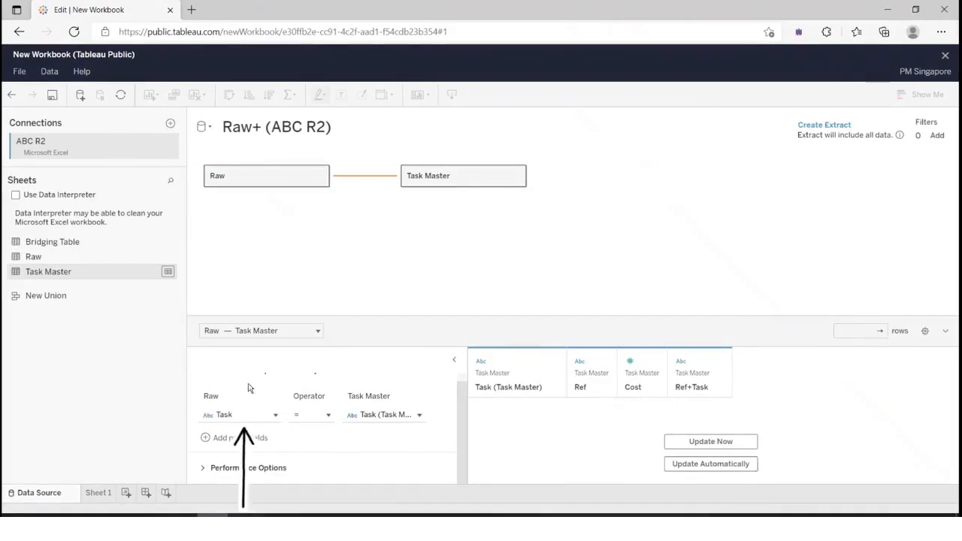
{"action": "left_click", "coordinate": [252, 415]}
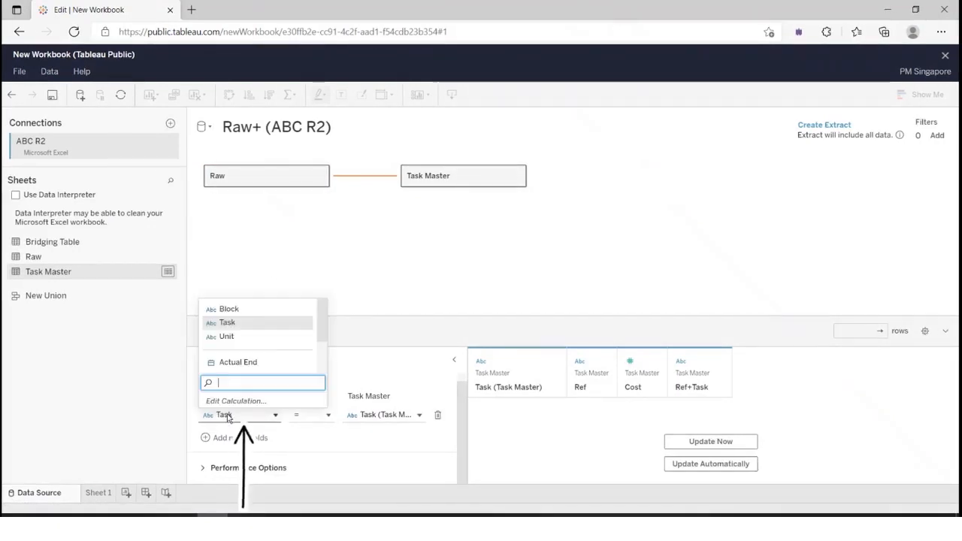
{"action": "left_click", "coordinate": [381, 416]}
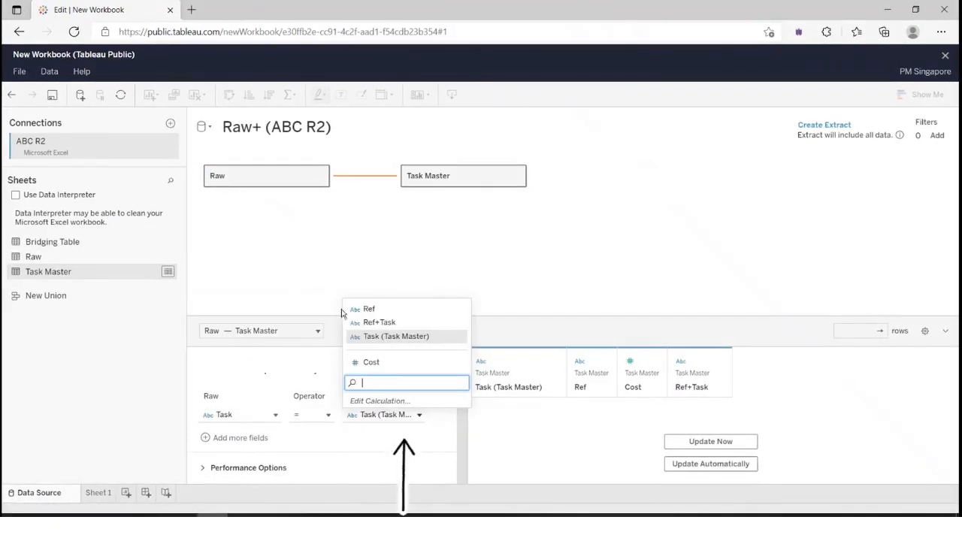
{"action": "left_click", "coordinate": [267, 183]}
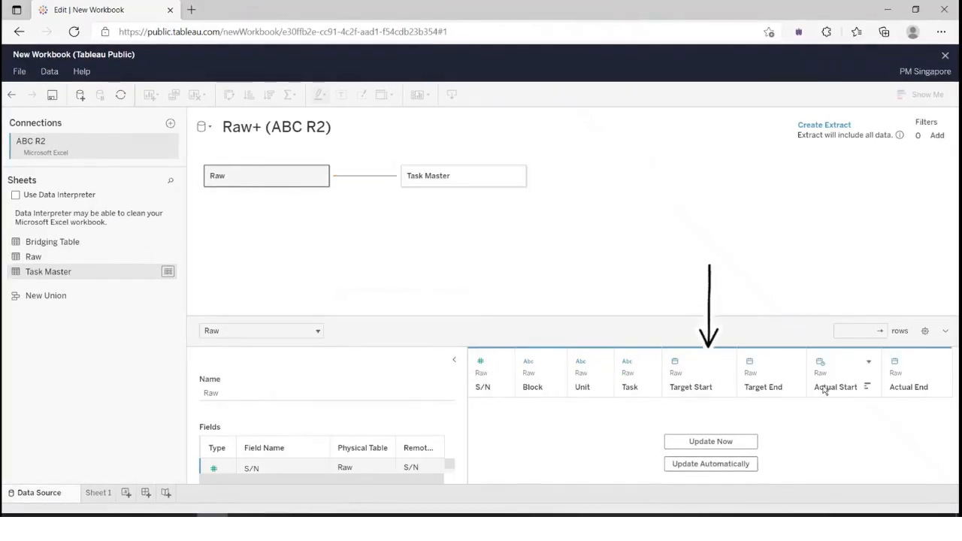
{"action": "left_click", "coordinate": [419, 184]}
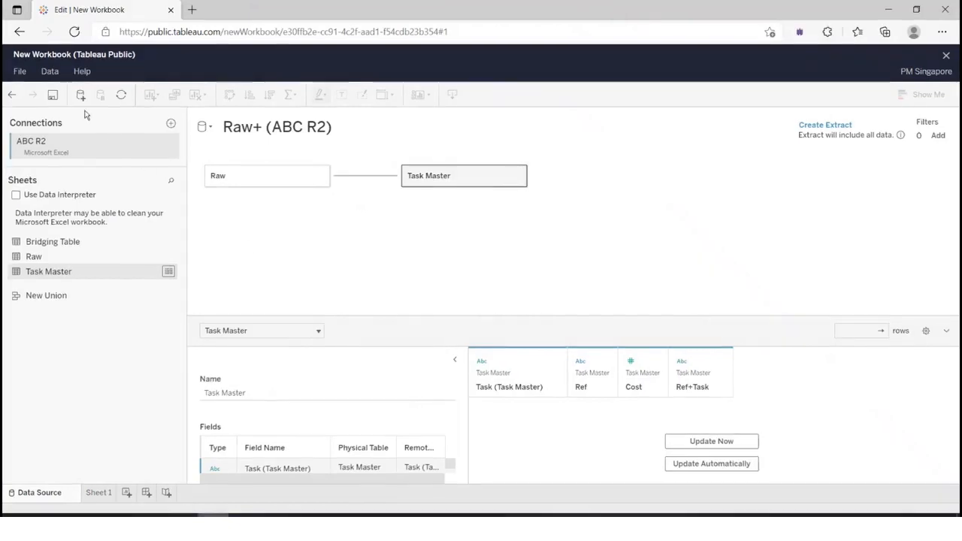
Add a new worksheet and create a calculated field named Level with the formula MID([Unit],2,2).
{"action": "left_click", "coordinate": [126, 494]}
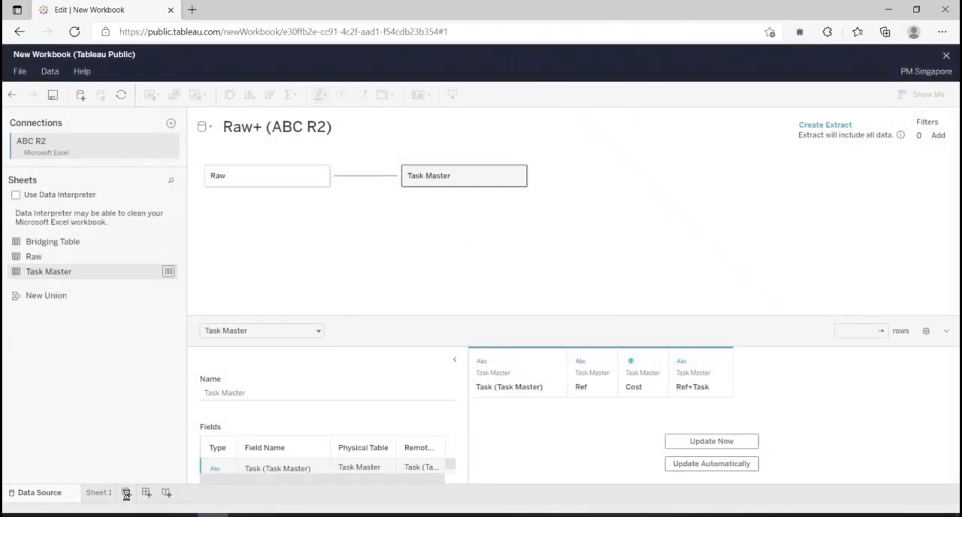
{"action": "left_click", "coordinate": [127, 493]}
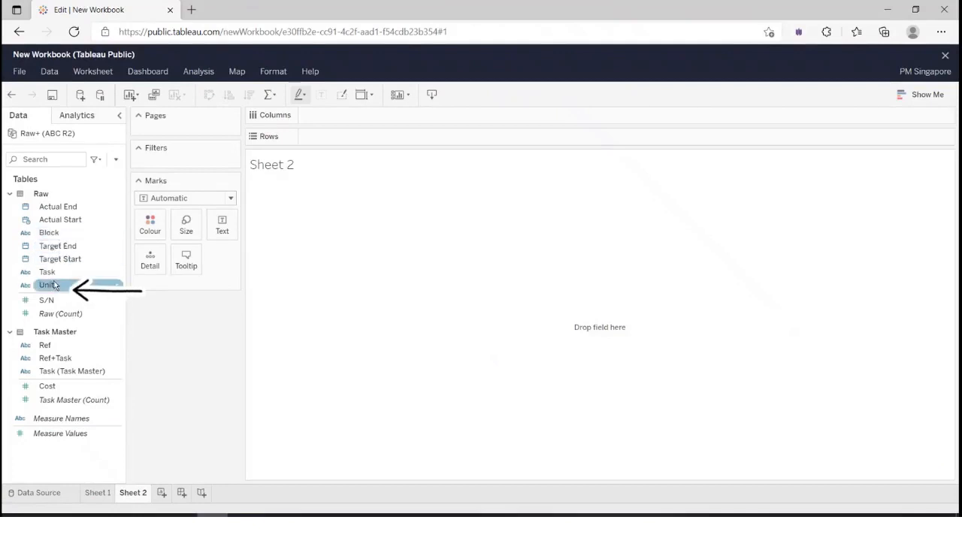
{"action": "left_click", "coordinate": [203, 73]}
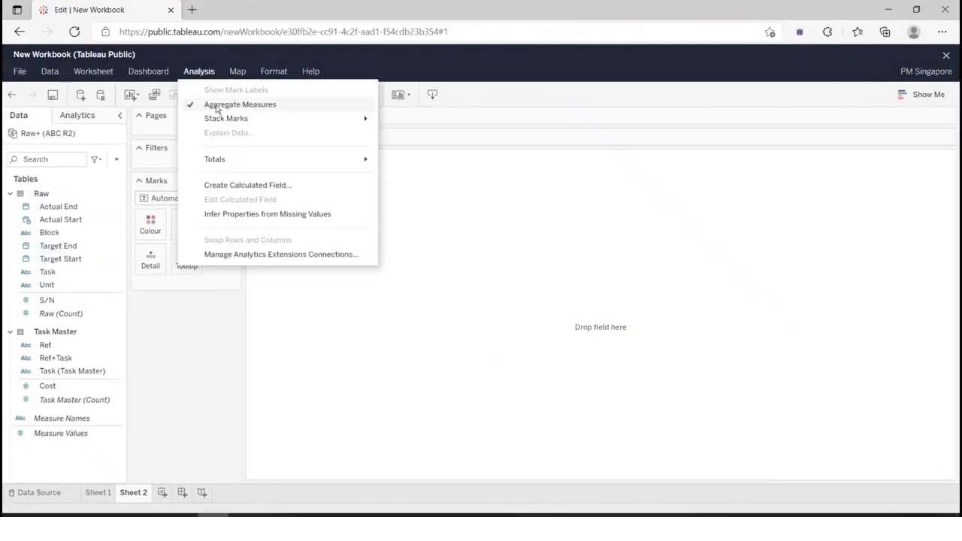
{"action": "left_click", "coordinate": [242, 185]}
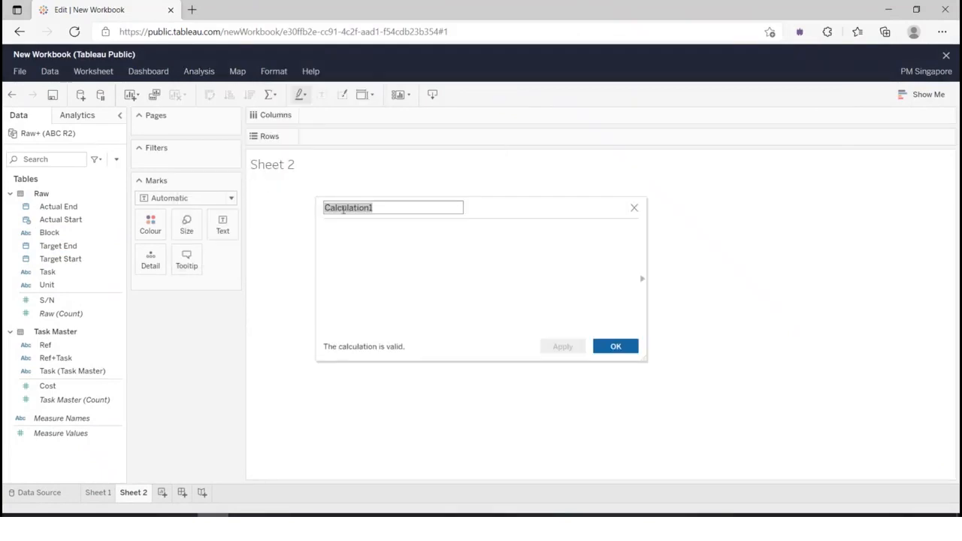
{"action": "type", "text": "Level"}
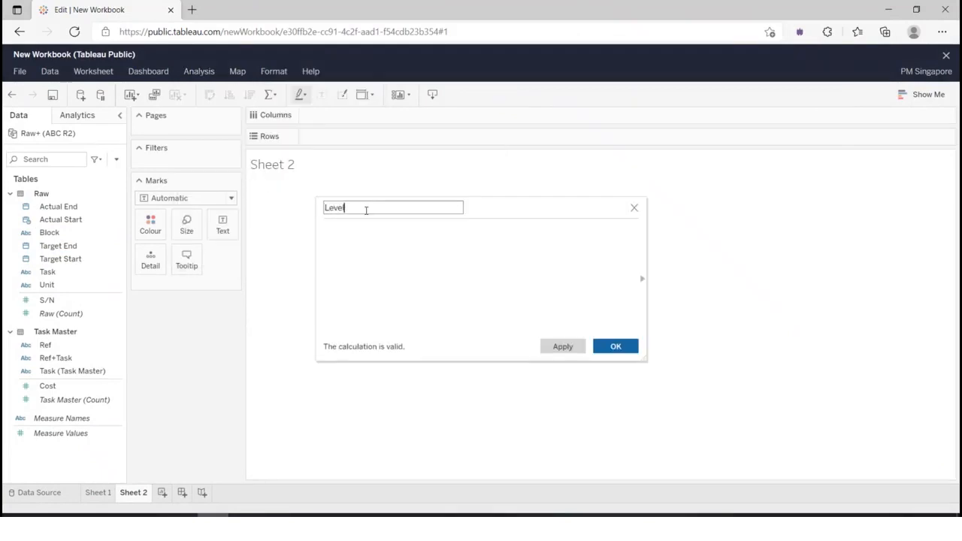
{"action": "left_click", "coordinate": [382, 233]}
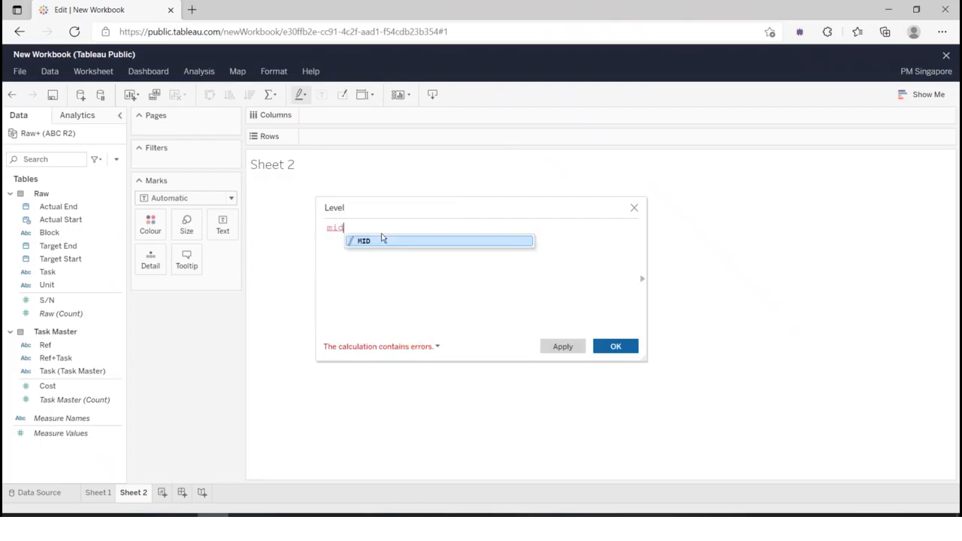
{"action": "type", "text": "mid"}
{"action": "left_click", "coordinate": [356, 244]}
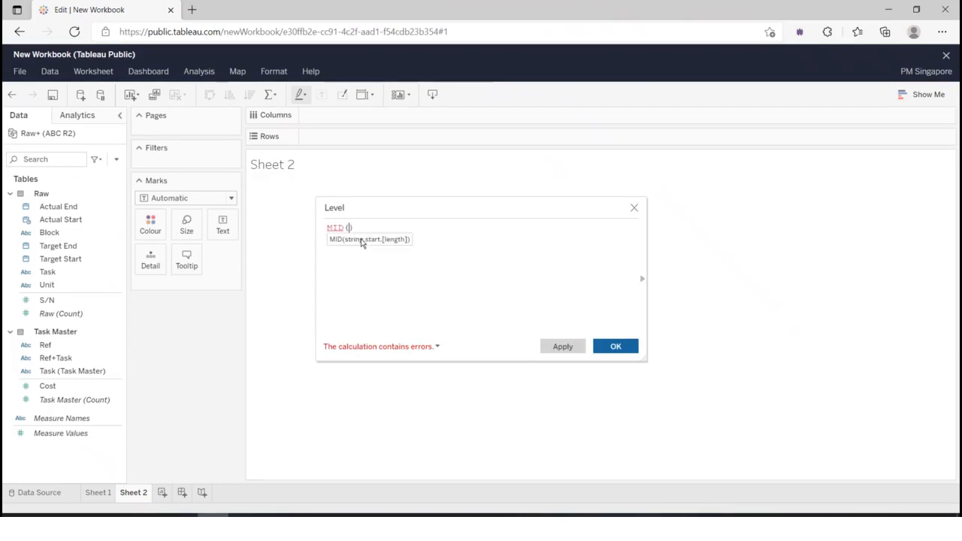
{"action": "left_click_drag", "start_coordinate": [112, 282], "coordinate": [350, 227]}
{"action": "type", "text": ",2,2"}
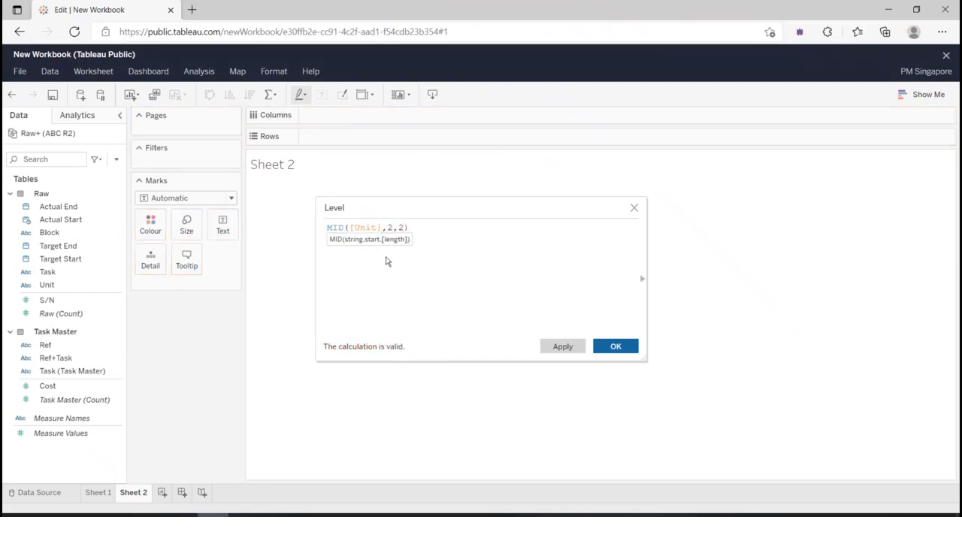
{"action": "left_click", "coordinate": [616, 347]}
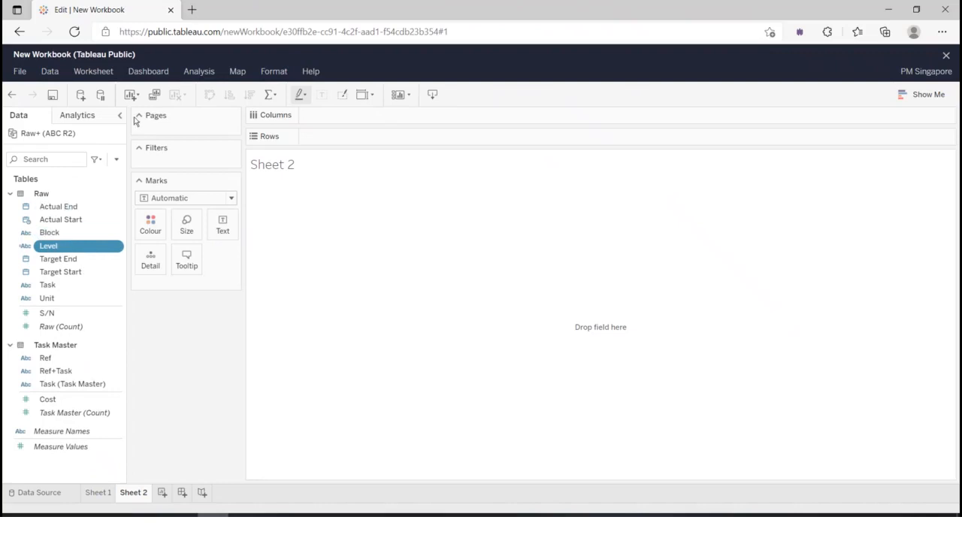
Create a calculated field named Unit Number with the formula right([Unit],2).
{"action": "left_click", "coordinate": [199, 73]}
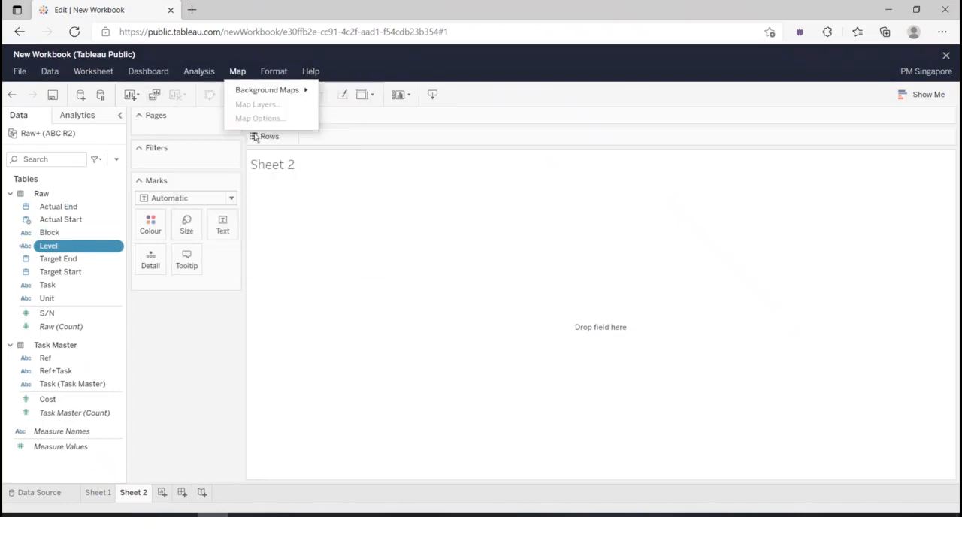
{"action": "mouse_move", "coordinate": [203, 76]}
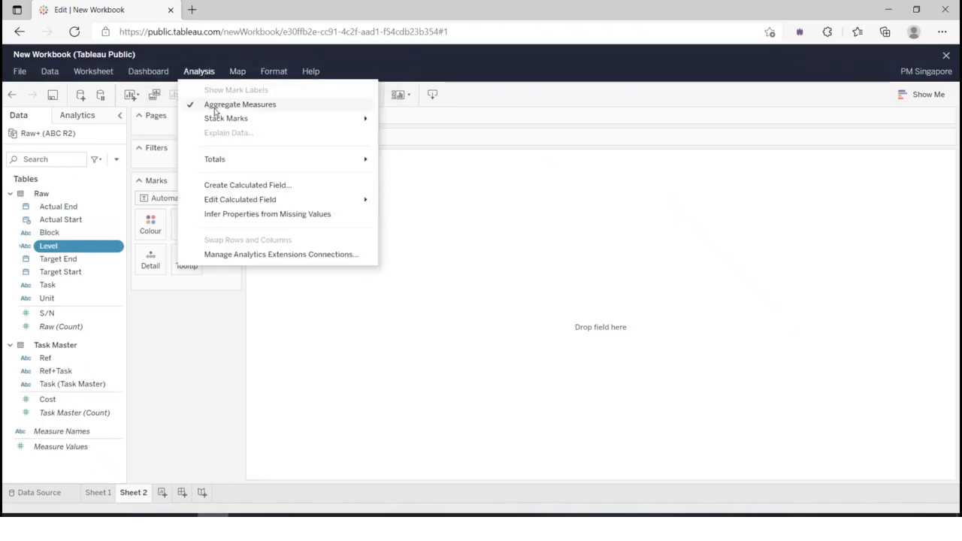
{"action": "left_click", "coordinate": [244, 187]}
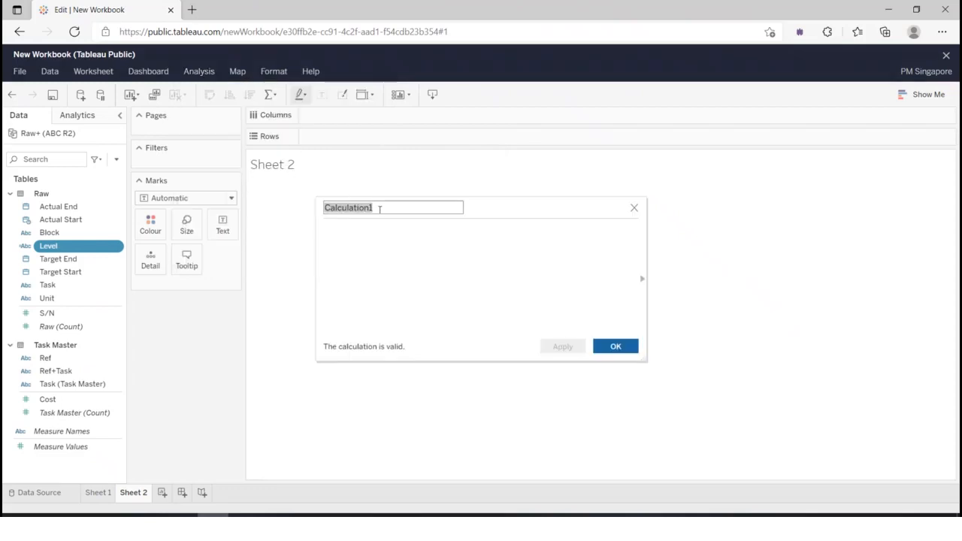
{"action": "type", "text": "Unit Number"}
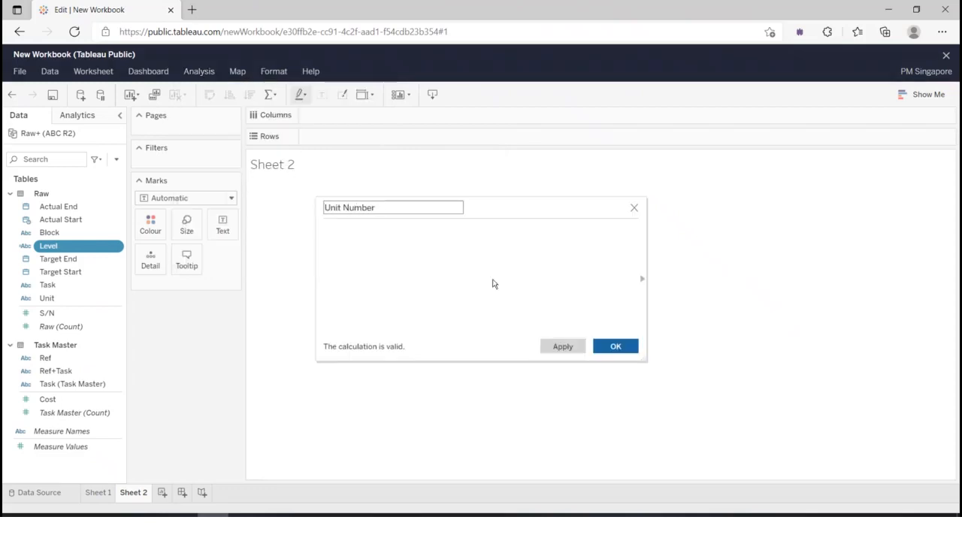
{"action": "left_click", "coordinate": [431, 254]}
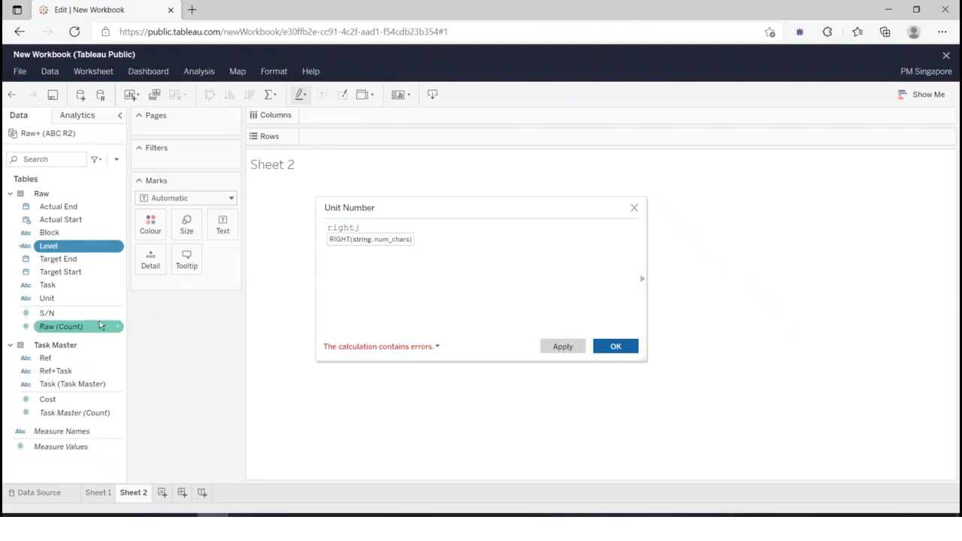
{"action": "left_click_drag", "start_coordinate": [58, 301], "coordinate": [407, 241]}
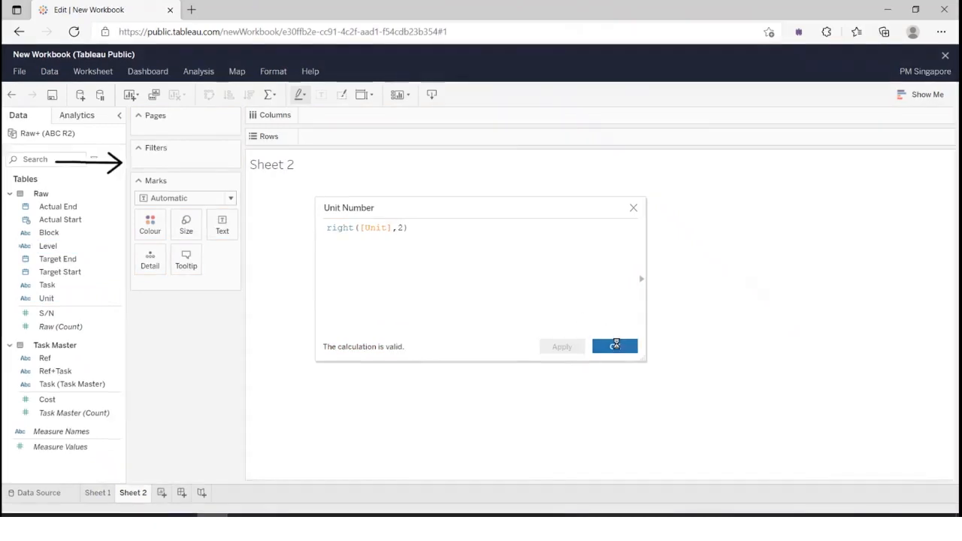
{"action": "left_click", "coordinate": [618, 348]}
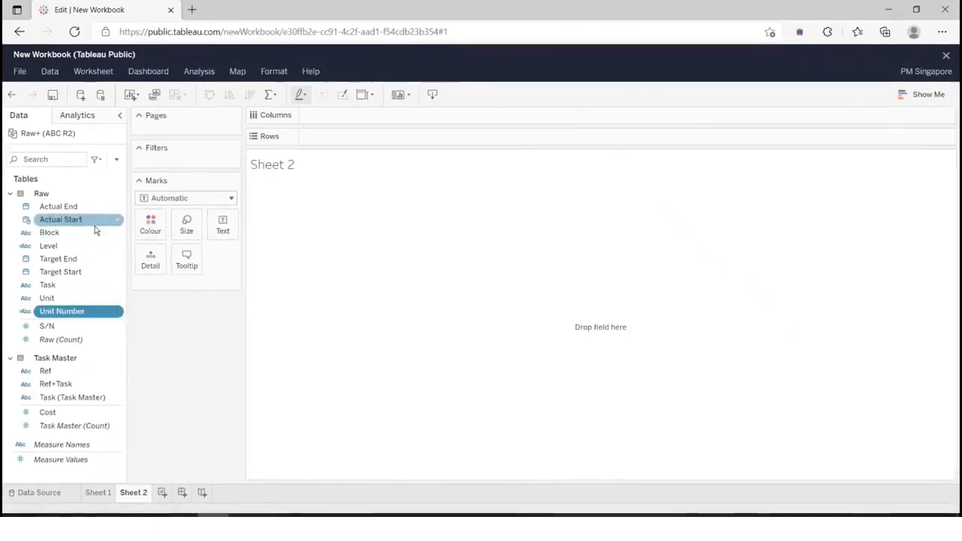
Filter the worksheet by Block to include only A, and show the Block filter beside the view.
{"action": "left_click_drag", "start_coordinate": [53, 236], "coordinate": [167, 158]}
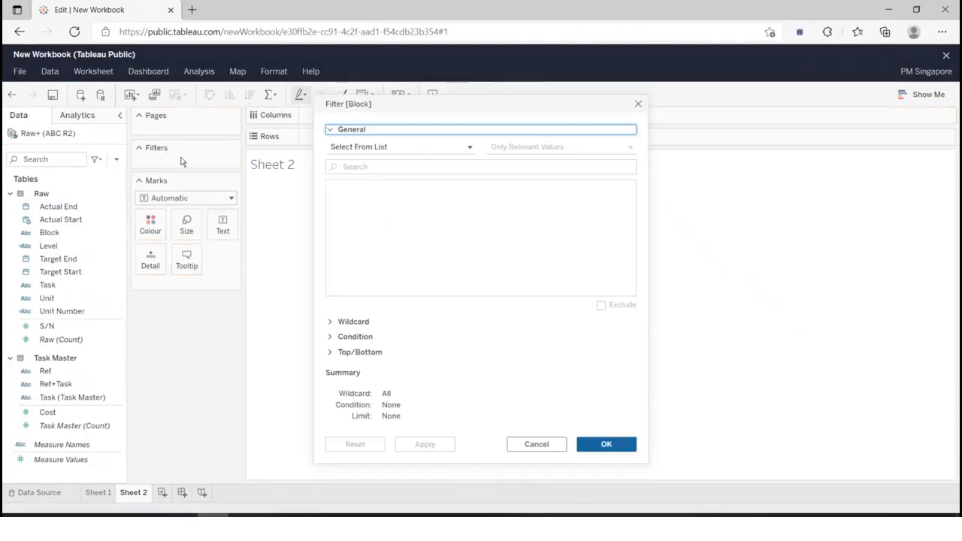
{"action": "left_click", "coordinate": [335, 225]}
{"action": "left_click", "coordinate": [606, 456]}
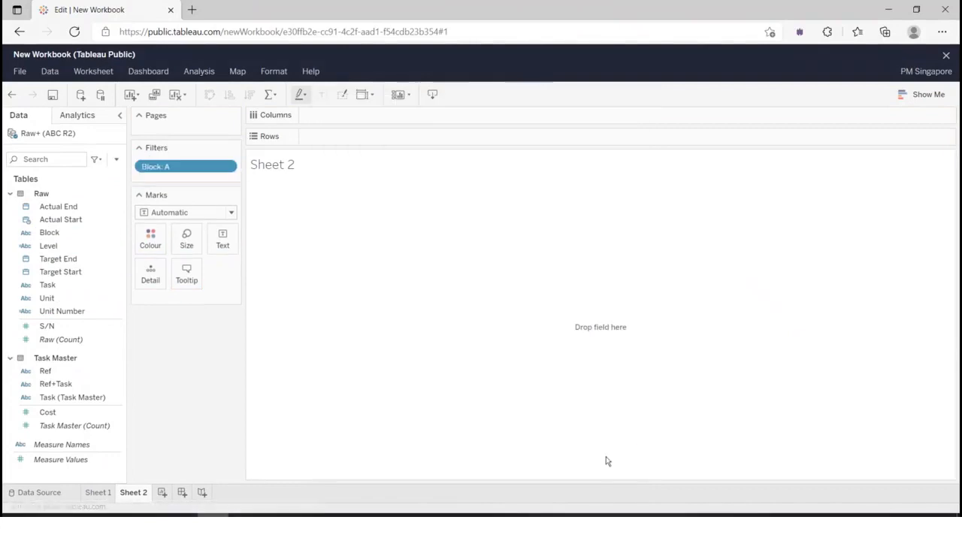
{"action": "left_click", "coordinate": [230, 166]}
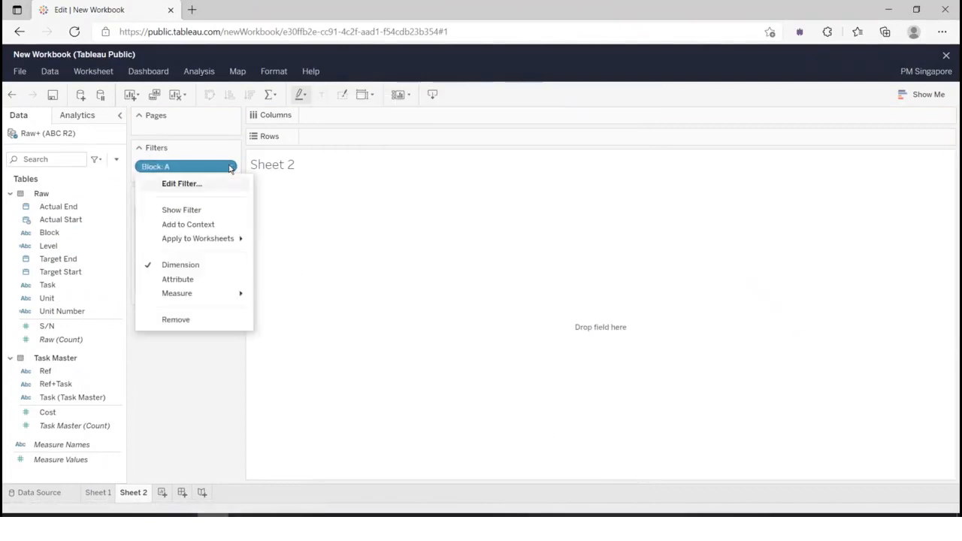
{"action": "left_click", "coordinate": [210, 213]}
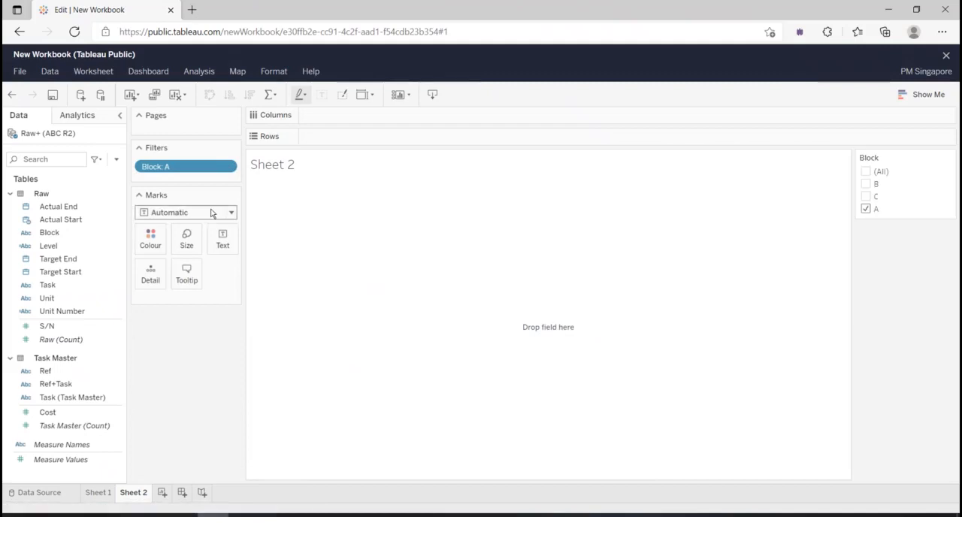
Place the Level field on the rows and sort the levels in descending order.
{"action": "left_click", "coordinate": [95, 256]}
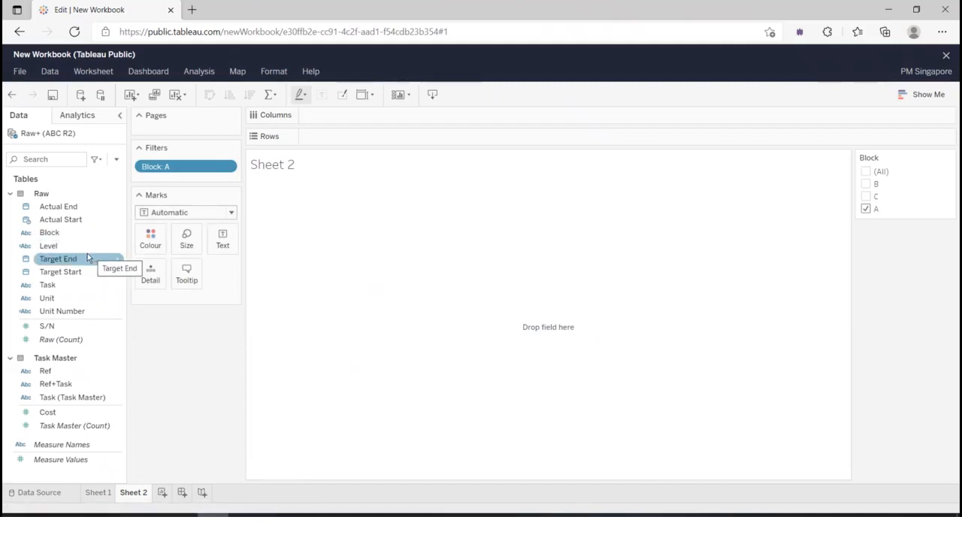
{"action": "left_click", "coordinate": [54, 248]}
{"action": "left_click_drag", "start_coordinate": [54, 248], "coordinate": [365, 137]}
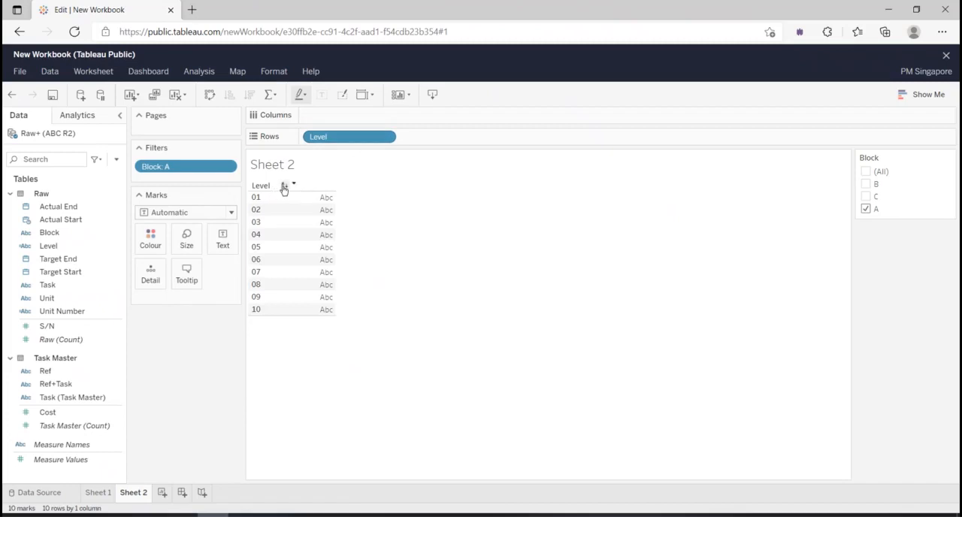
{"action": "left_click", "coordinate": [284, 188]}
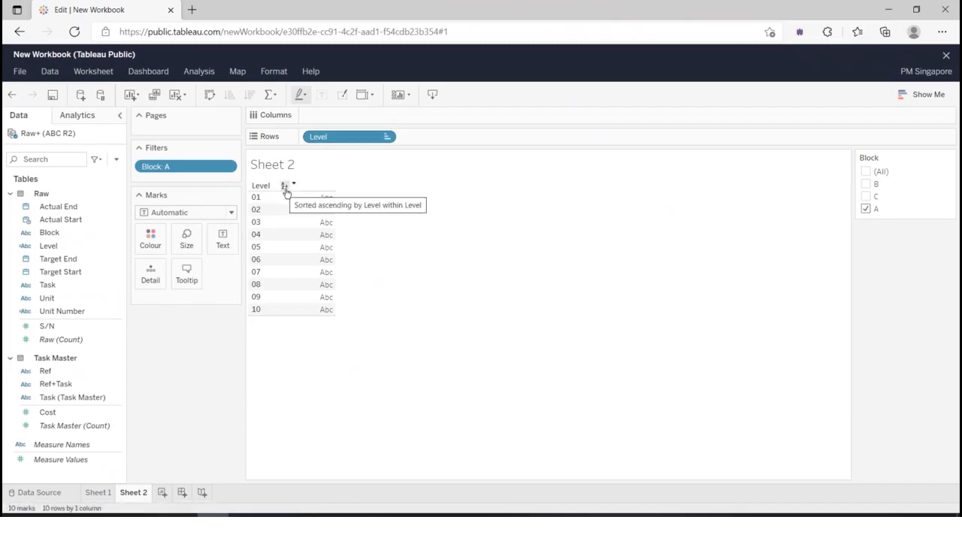
{"action": "left_click", "coordinate": [285, 188]}
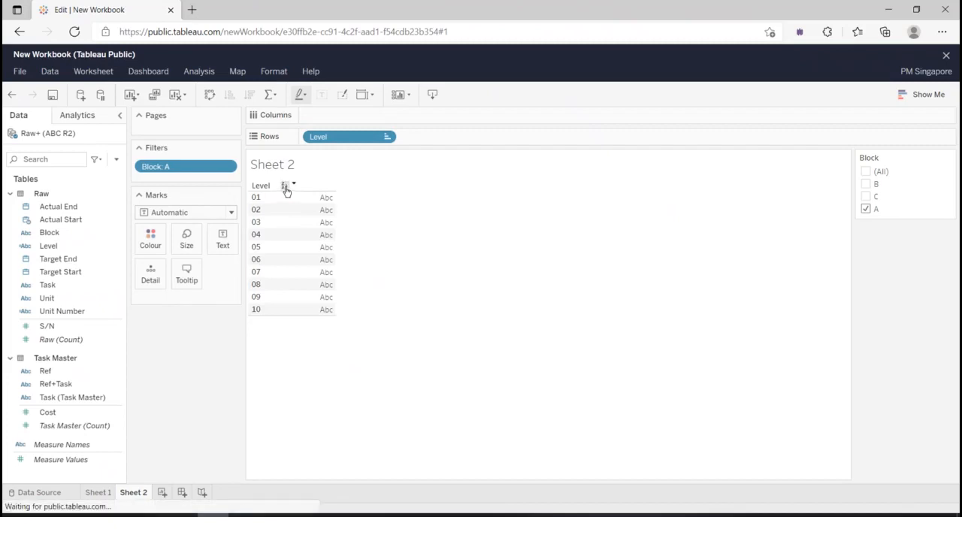
Place Unit Number on the columns and colour the marks by Actual End.
{"action": "left_click_drag", "start_coordinate": [45, 311], "coordinate": [372, 114]}
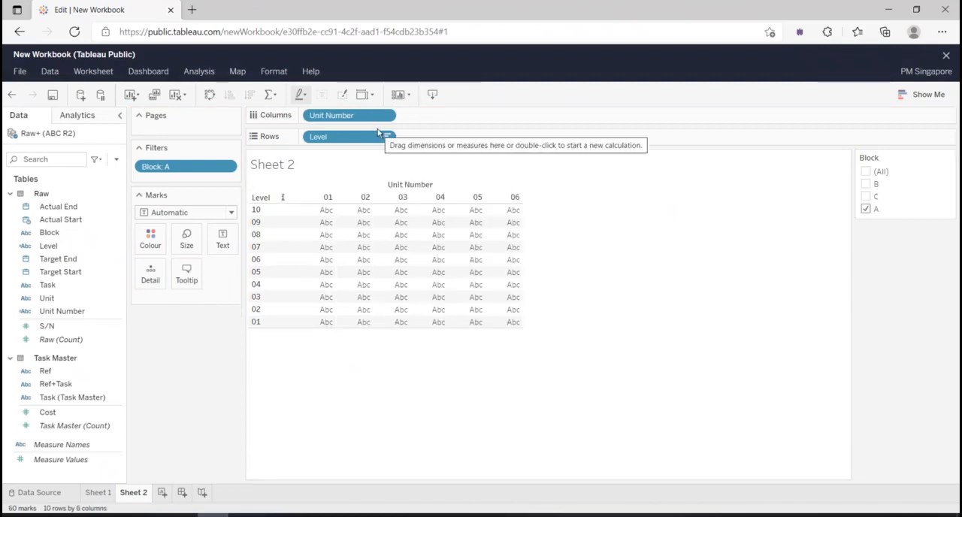
{"action": "left_click_drag", "start_coordinate": [67, 207], "coordinate": [156, 242]}
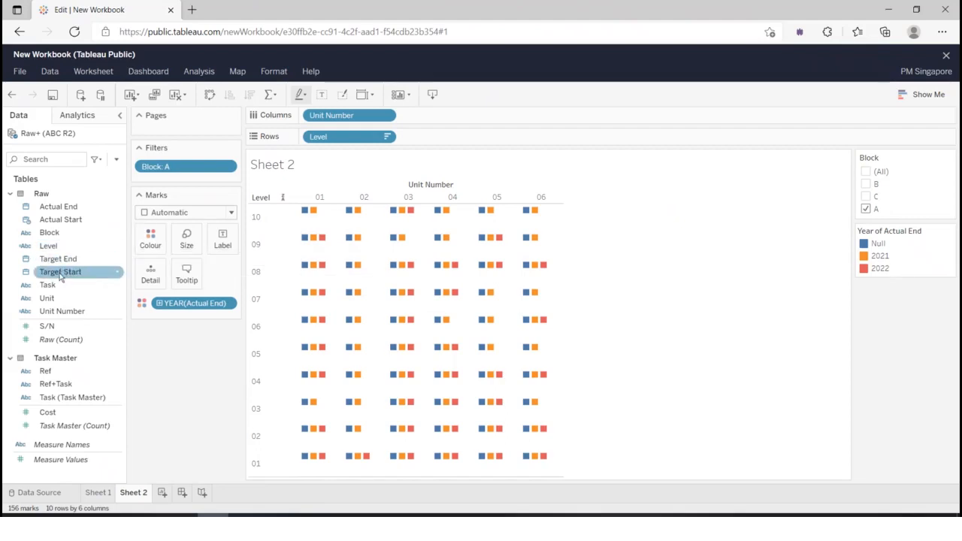
Filter the worksheet by Ref+Task and show that filter beside the view as a single-value dropdown set to 01 - Task 01.
{"action": "left_click_drag", "start_coordinate": [72, 384], "coordinate": [188, 158]}
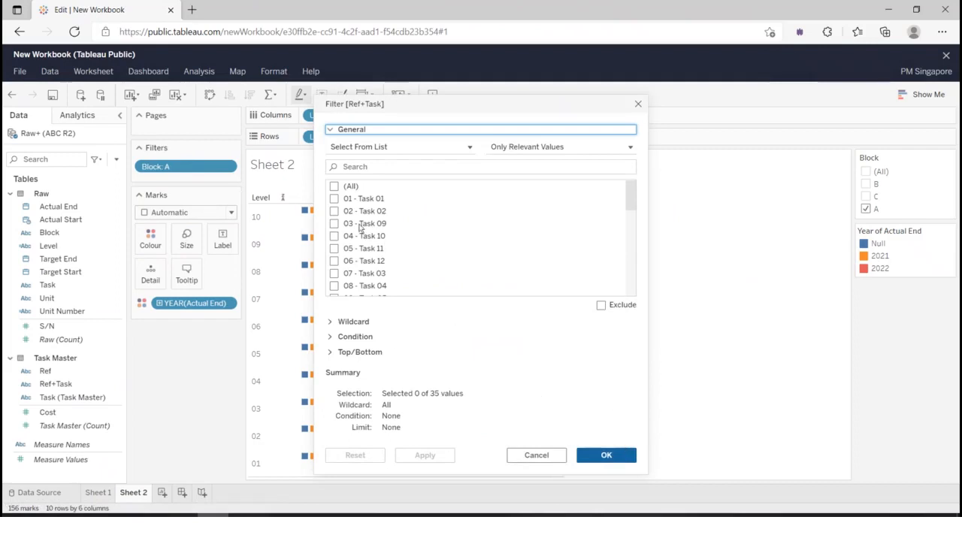
{"action": "left_click", "coordinate": [606, 454]}
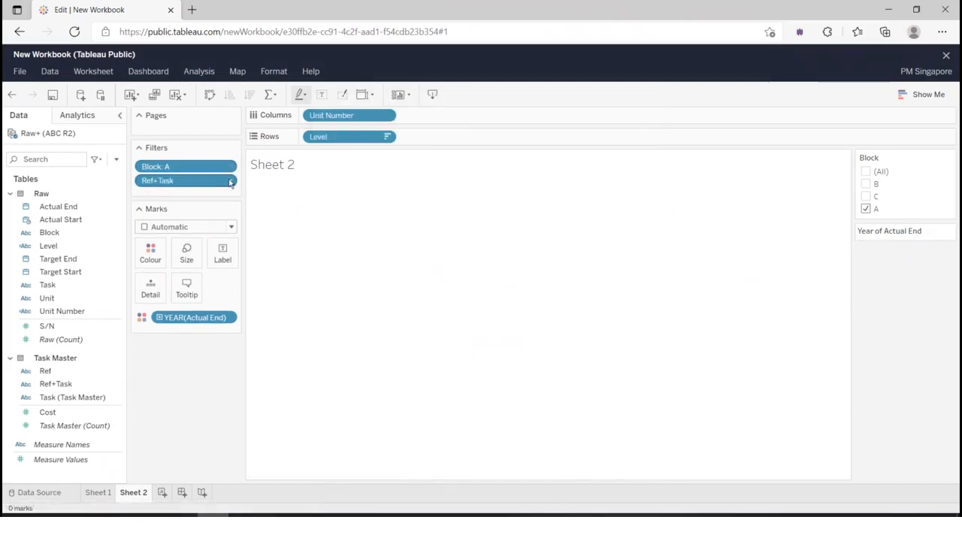
{"action": "left_click", "coordinate": [230, 183]}
{"action": "left_click", "coordinate": [219, 224]}
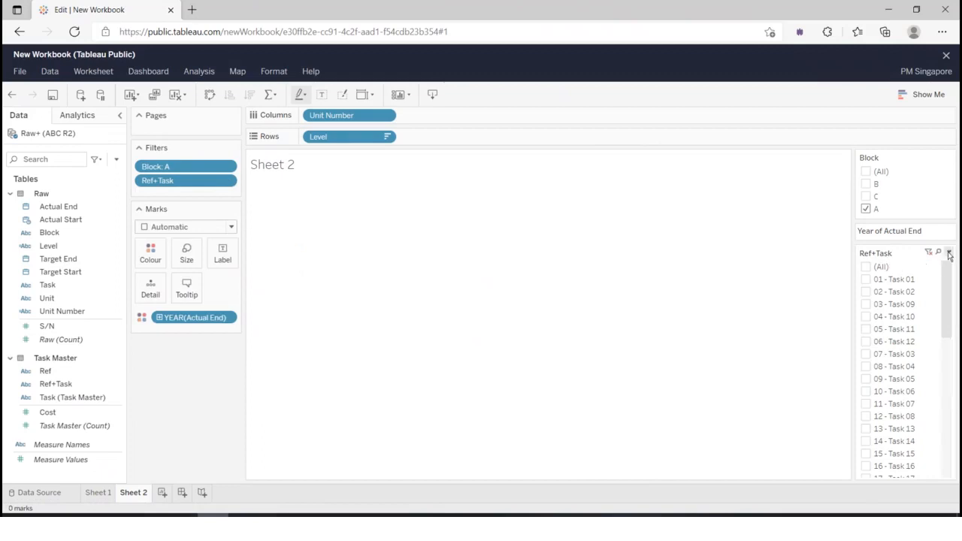
{"action": "left_click", "coordinate": [949, 254]}
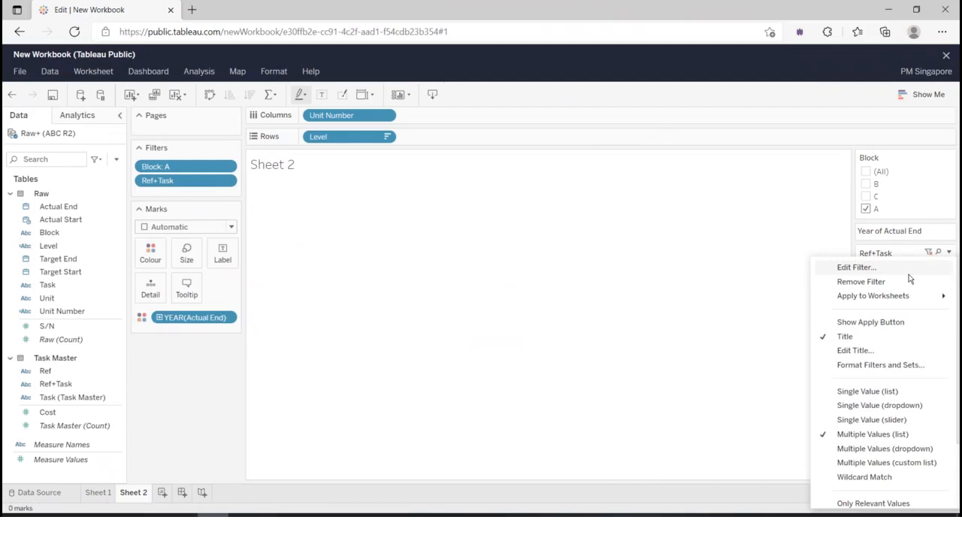
{"action": "left_click", "coordinate": [880, 405]}
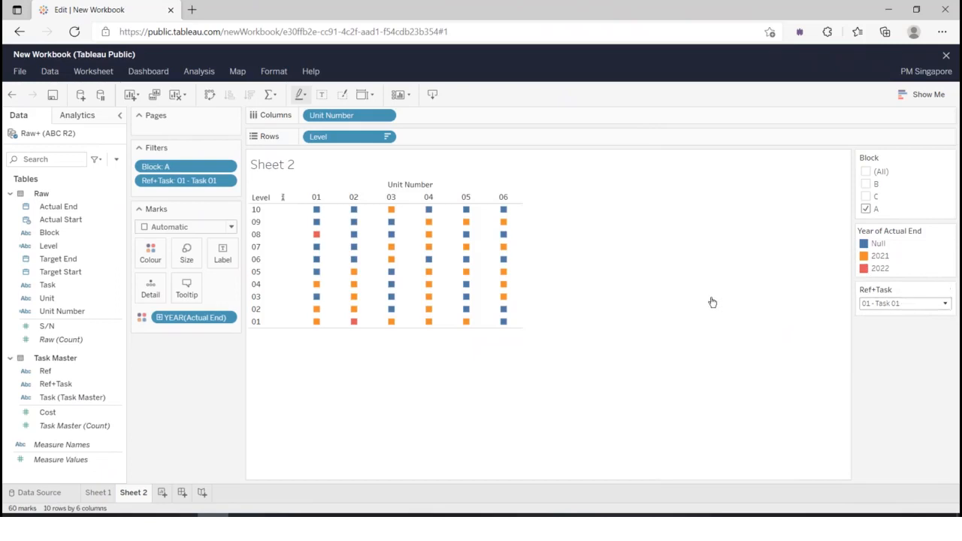
Rename the Sheet 2 worksheet as Blk A.
{"action": "double_click", "coordinate": [127, 494]}
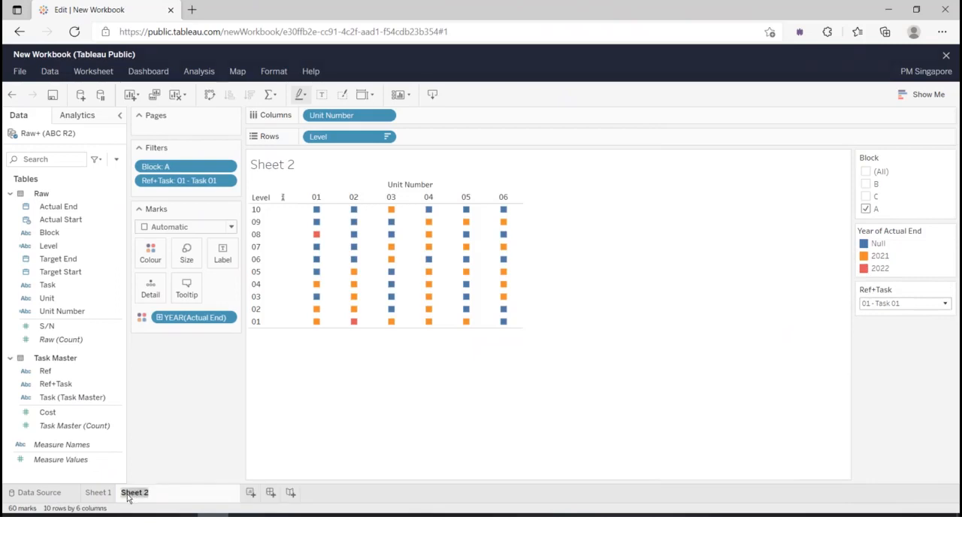
{"action": "type", "text": "Blk A"}
{"action": "key", "text": "Return"}
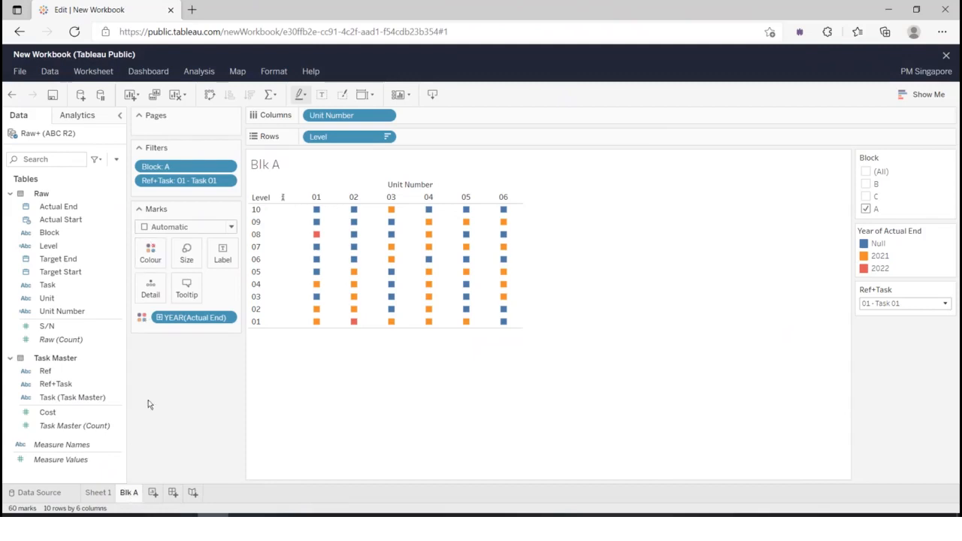
Duplicate the Blk A worksheet and set the copy's Block filter to include only B.
{"action": "right_click", "coordinate": [131, 494]}
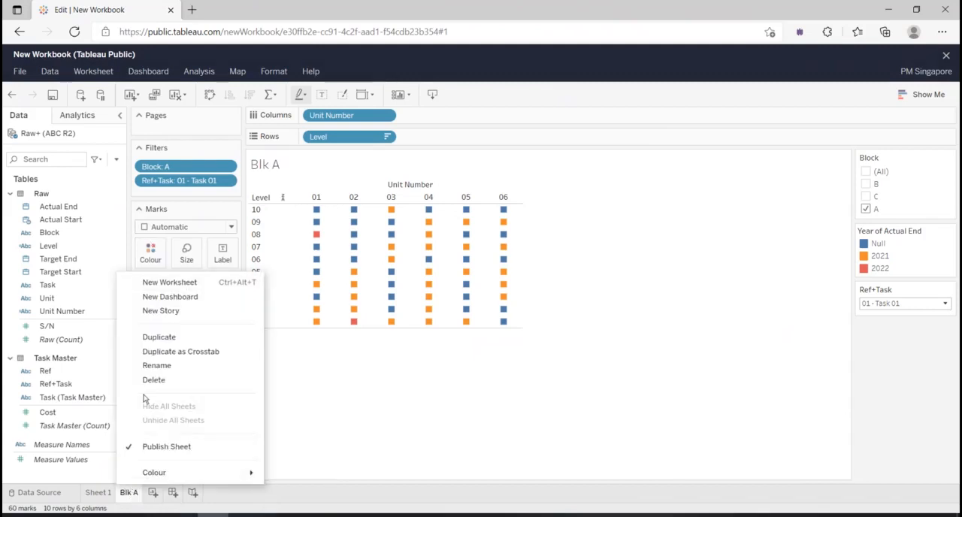
{"action": "left_click", "coordinate": [159, 337]}
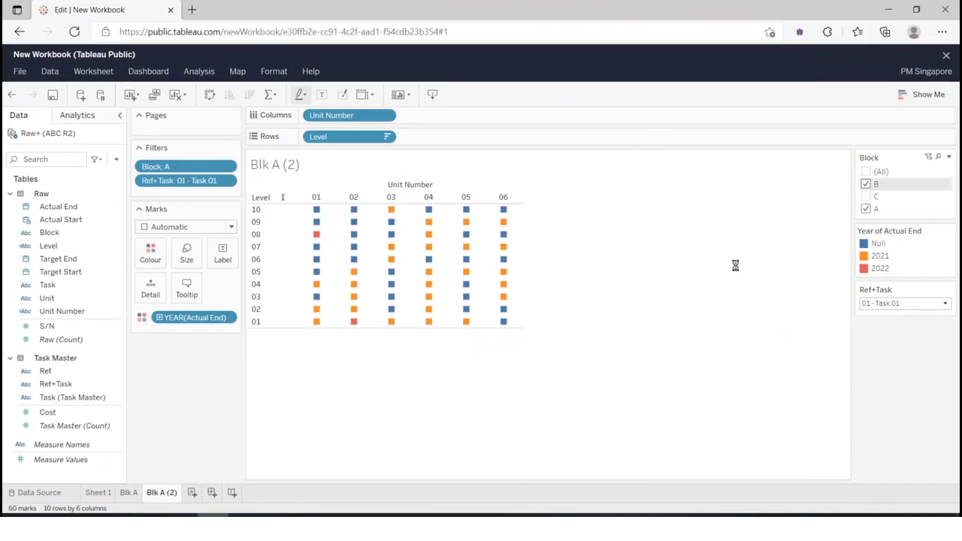
{"action": "left_click", "coordinate": [867, 210]}
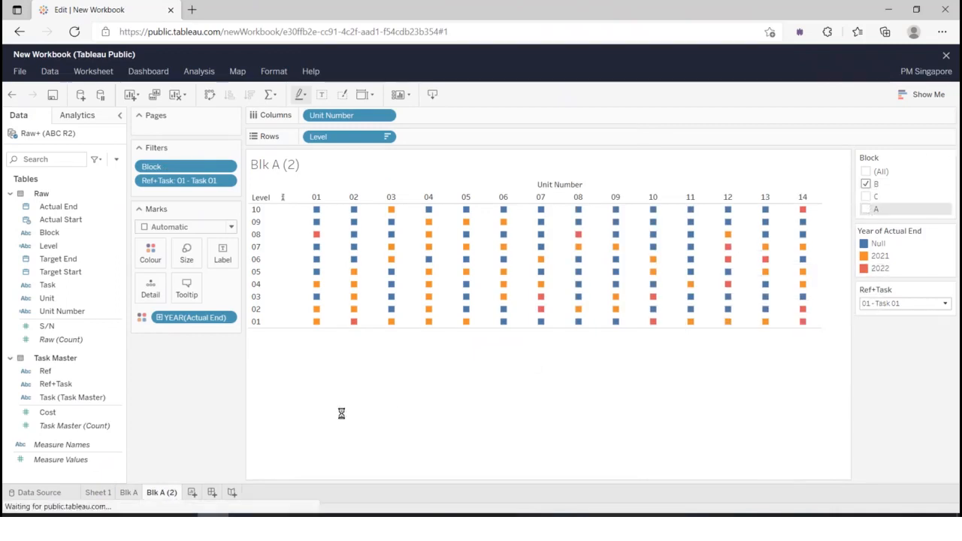
Rename the duplicated worksheet as Blk B.
{"action": "double_click", "coordinate": [161, 494]}
{"action": "type", "text": "Blk B"}
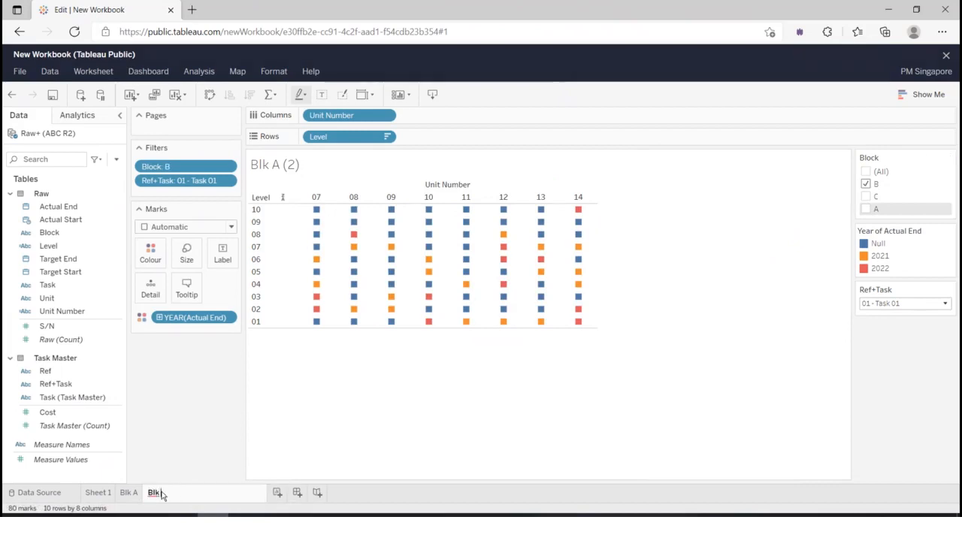
{"action": "key", "text": "Return"}
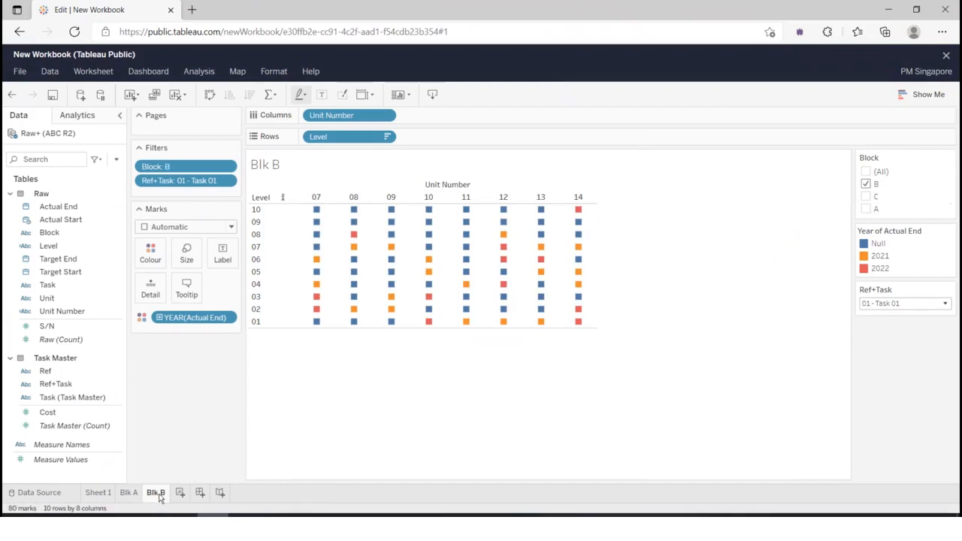
Apply the Ref+Task filter to all worksheets using this data source.
{"action": "right_click", "coordinate": [159, 498]}
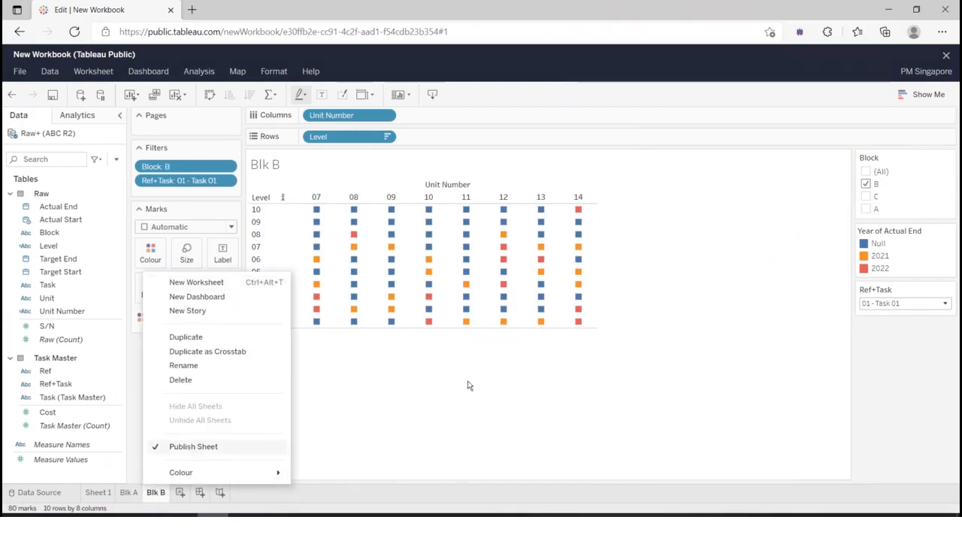
{"action": "left_click", "coordinate": [948, 292]}
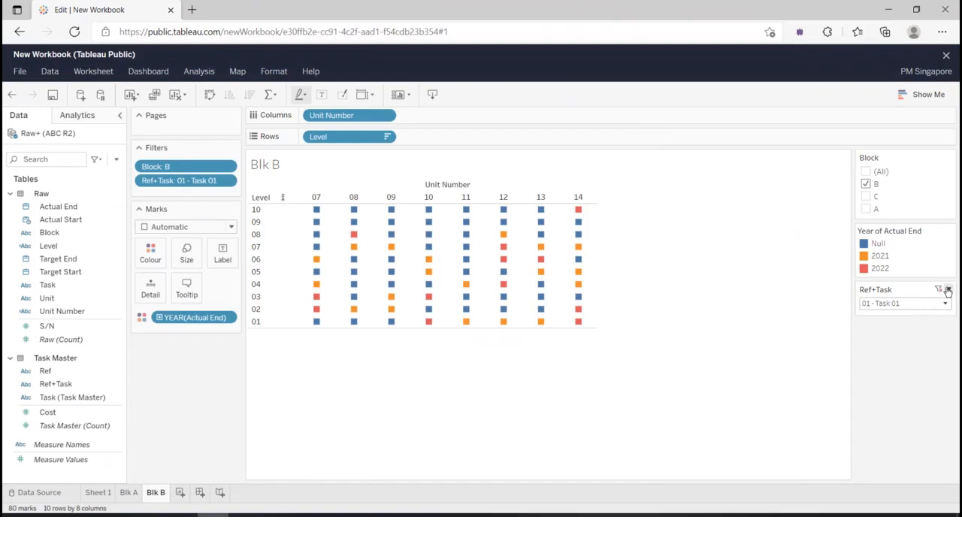
{"action": "left_click", "coordinate": [949, 291]}
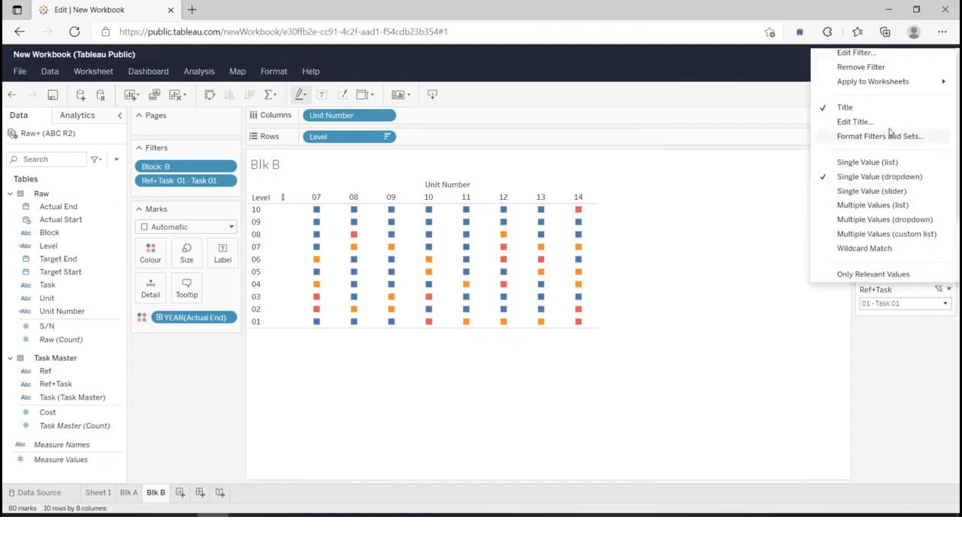
{"action": "mouse_move", "coordinate": [872, 84]}
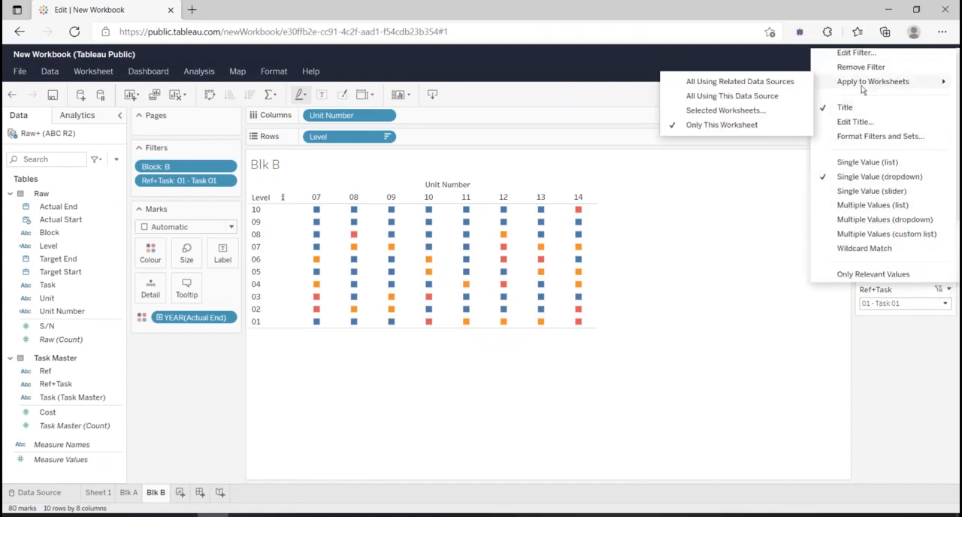
{"action": "left_click", "coordinate": [750, 98]}
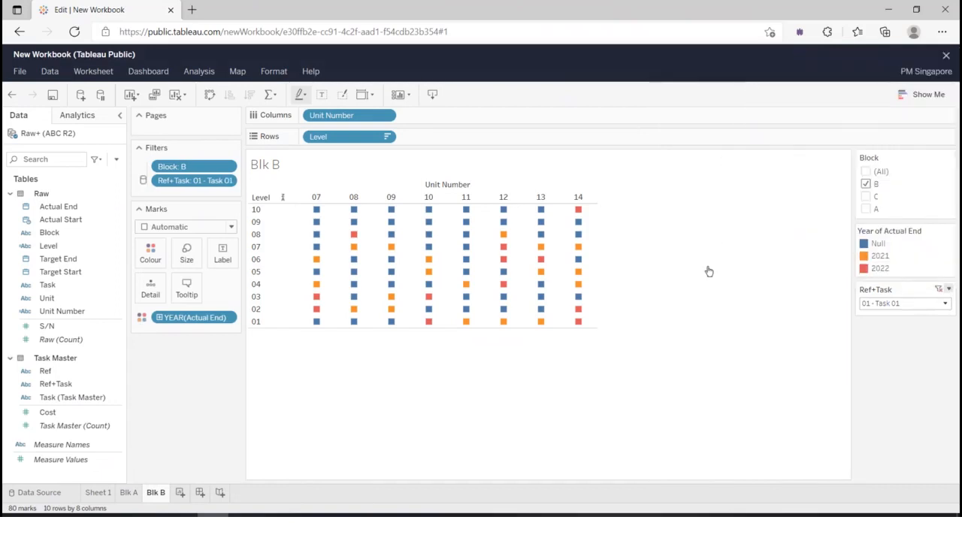
Add a new worksheet to the workbook.
{"action": "left_click", "coordinate": [180, 492]}
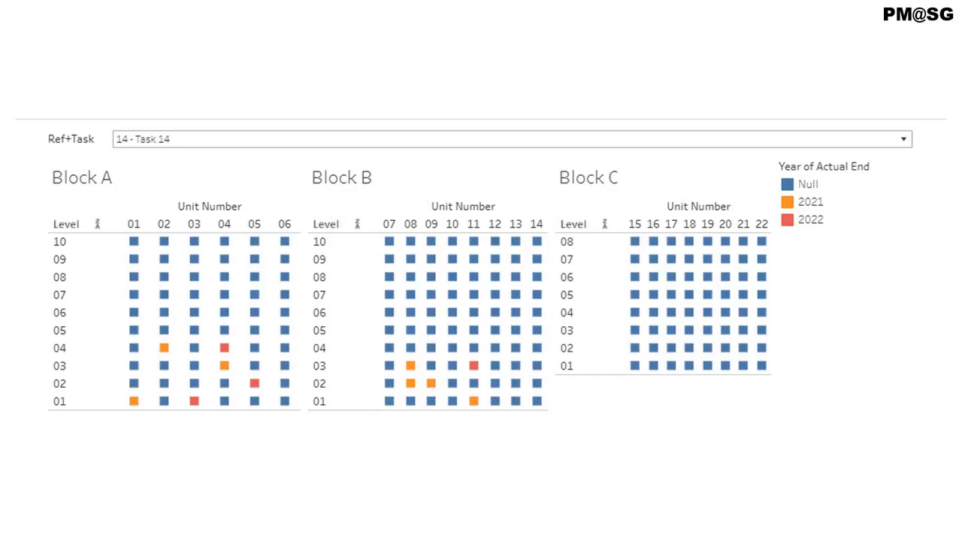